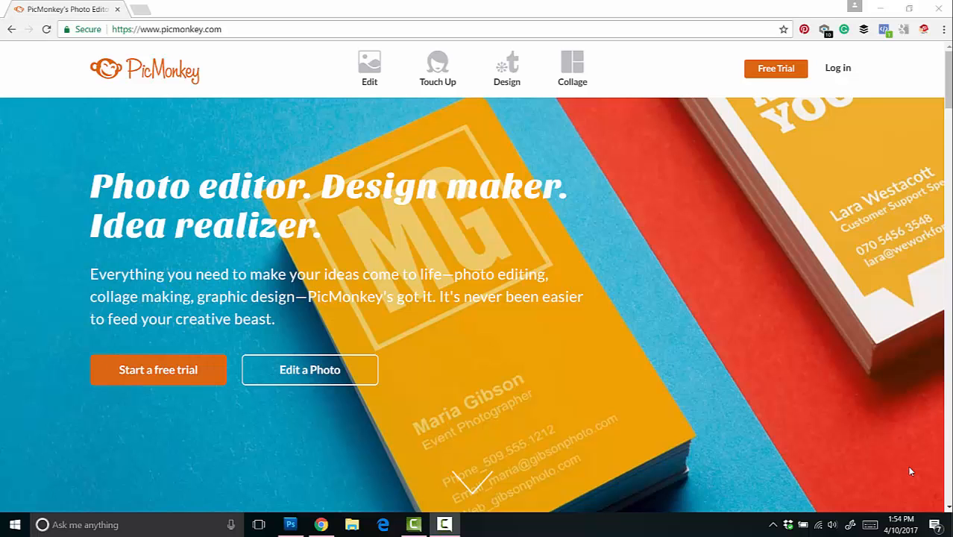
Step: Start a new design with a blank white canvas
left_click(386, 65)
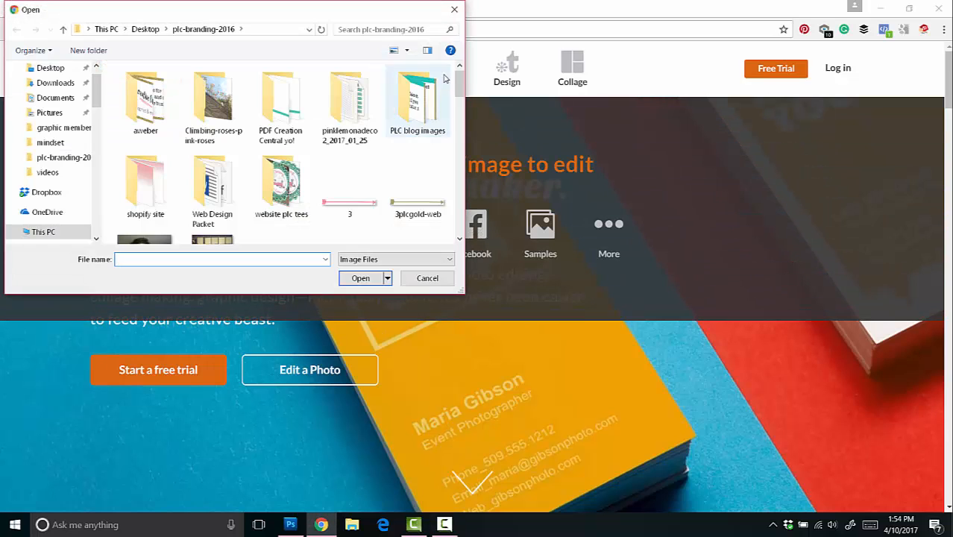
left_click(455, 10)
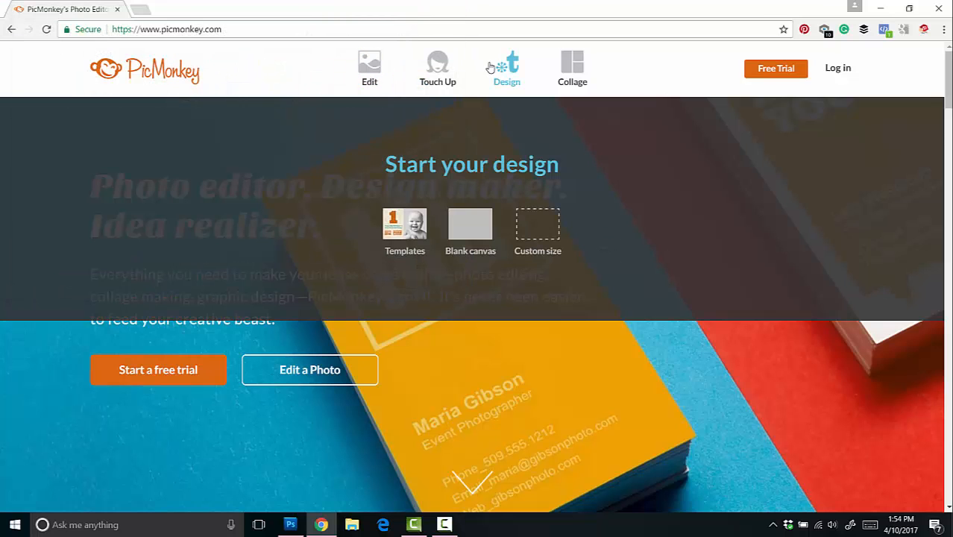
left_click(516, 87)
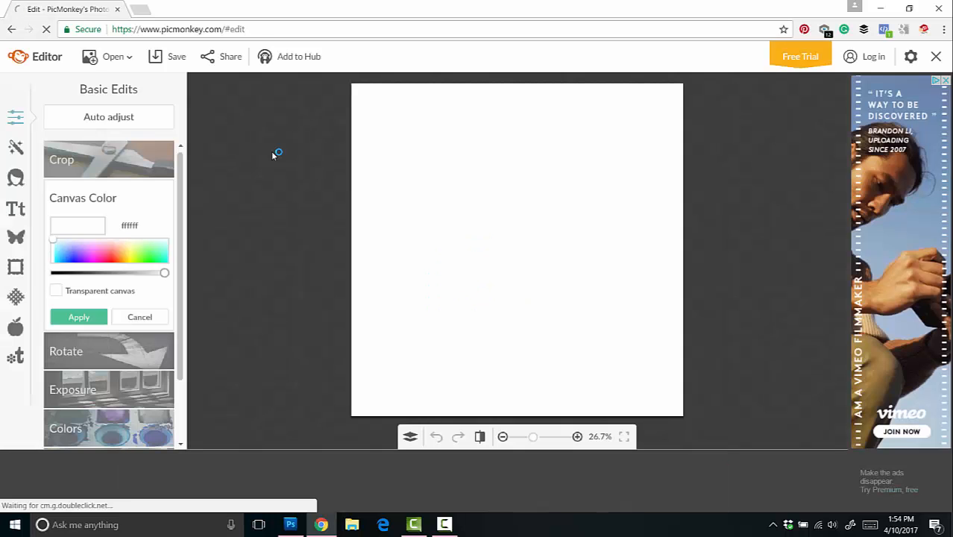
Step: Open the red textured background image "rosevred" from the Desktop folder
left_click(122, 61)
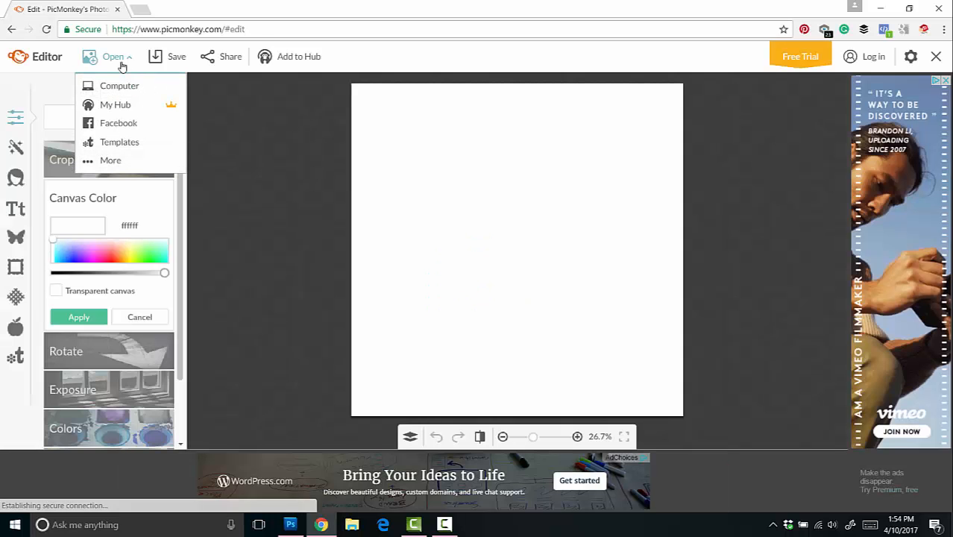
left_click(123, 85)
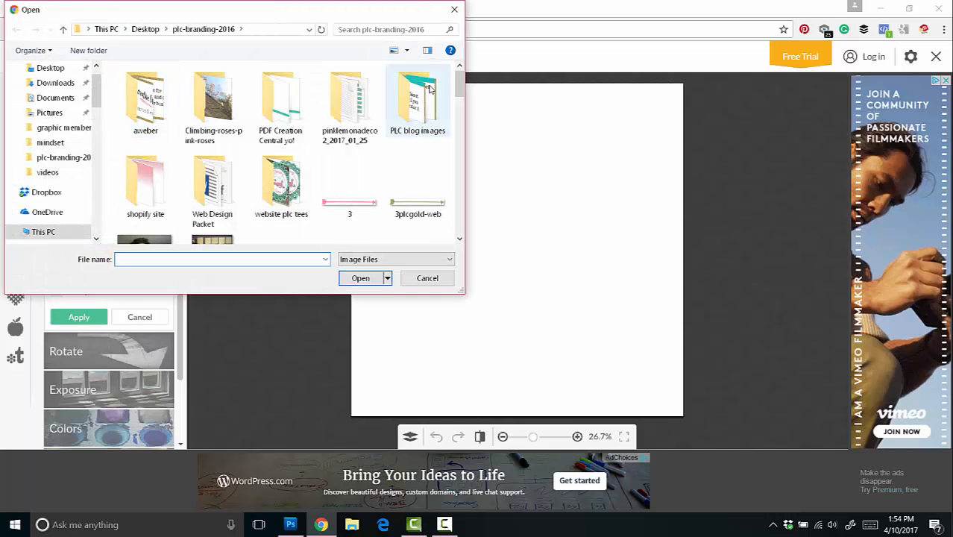
left_click_drag(458, 90, 460, 218)
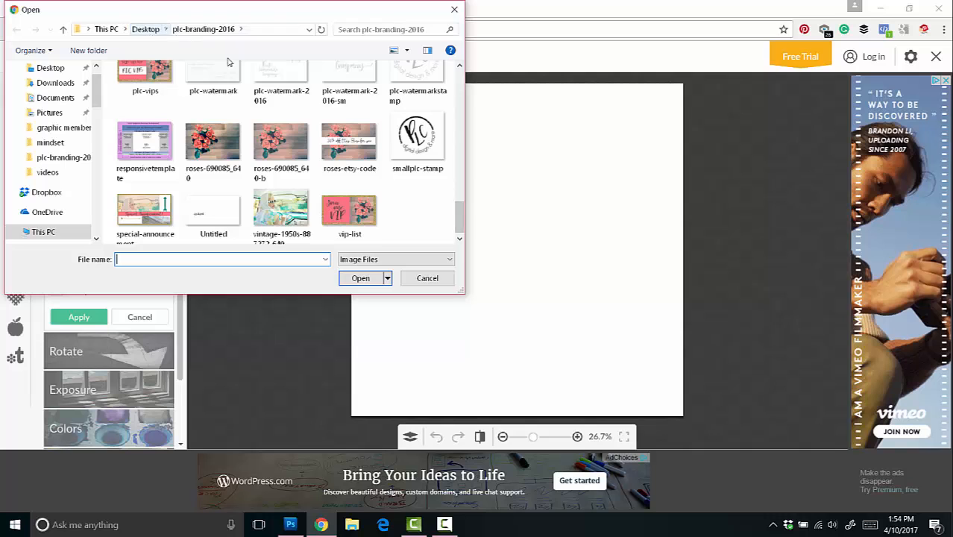
left_click(146, 29)
left_click_drag(460, 157, 461, 220)
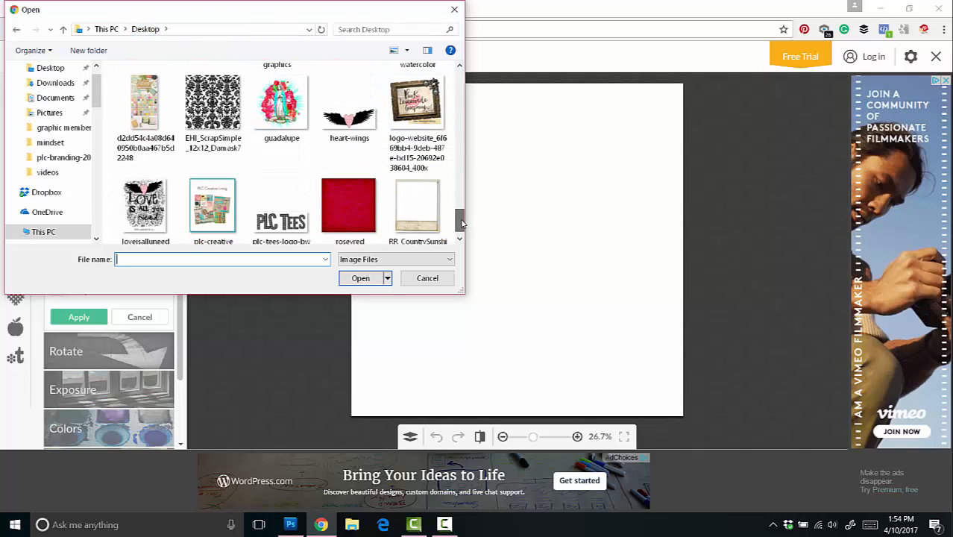
double_click(337, 218)
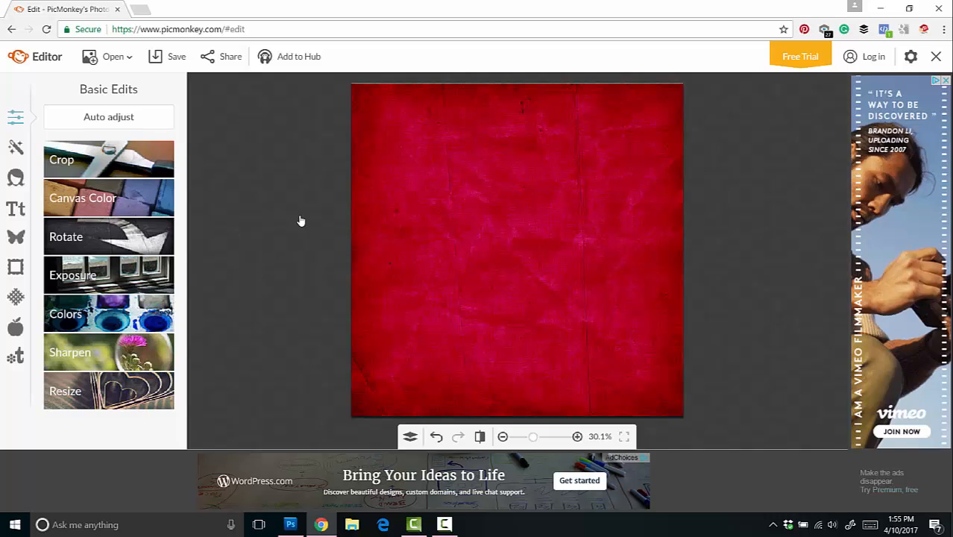
Step: Add a text box to the red background and enter "If prayer is you talking to God," followed by a line break
left_click(16, 209)
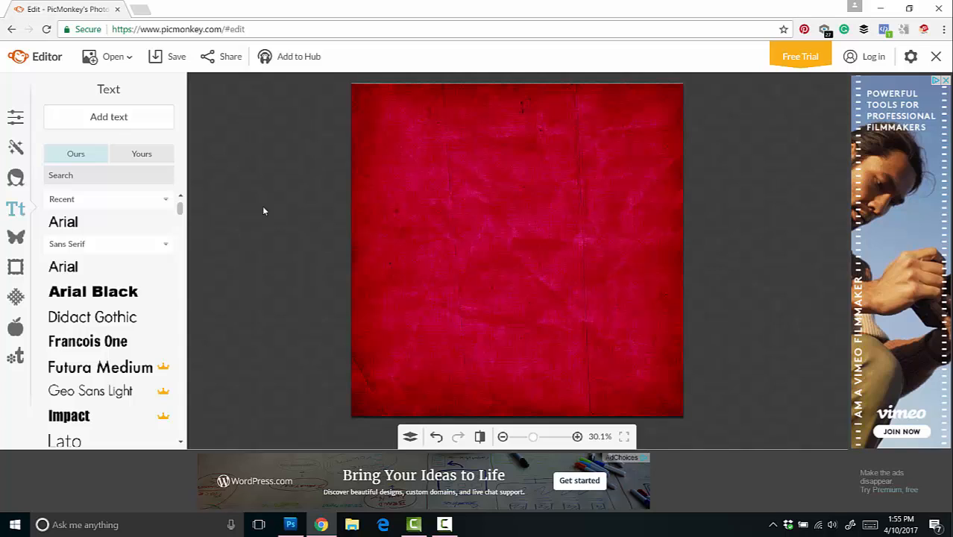
left_click(115, 121)
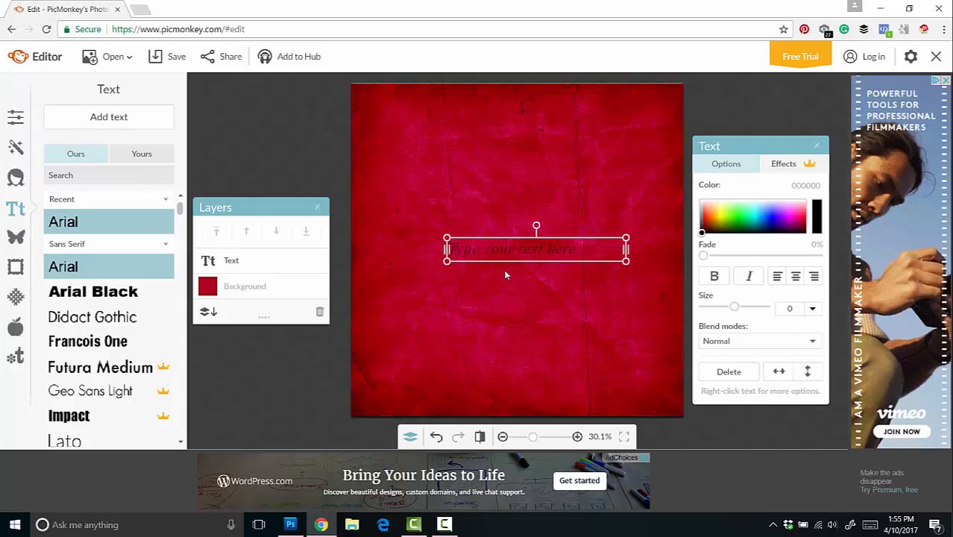
left_click(545, 249)
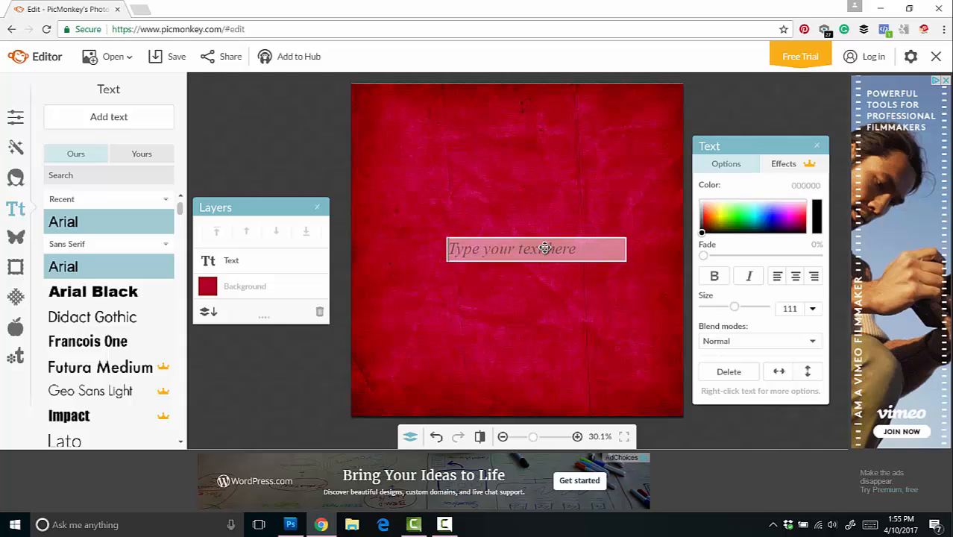
type("If pa")
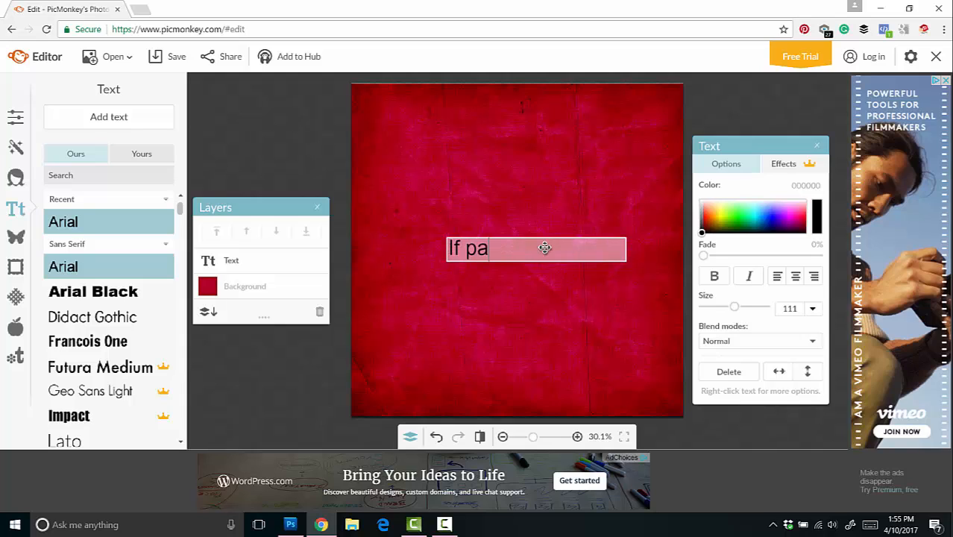
key("BackSpace")
type("rayer")
type("is you talk")
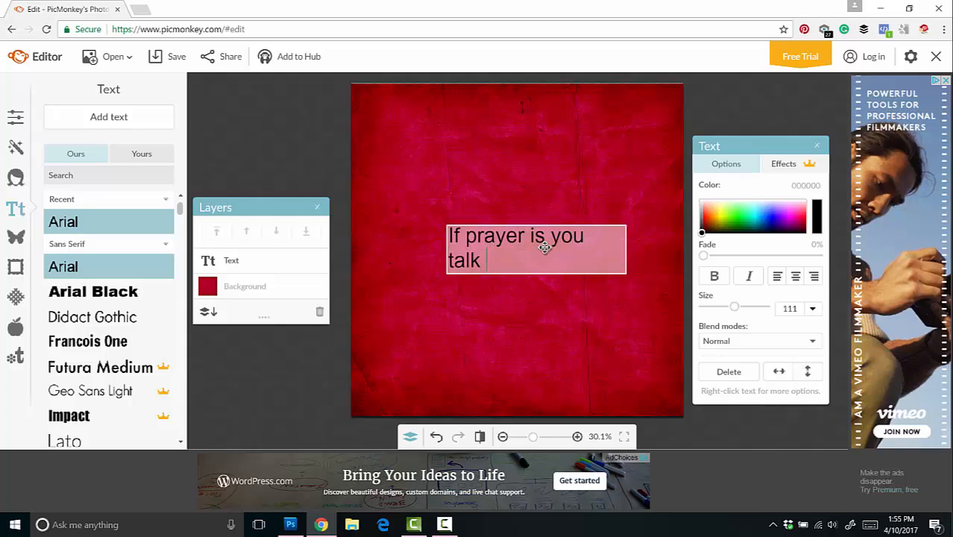
type("ing to God,")
key("Return")
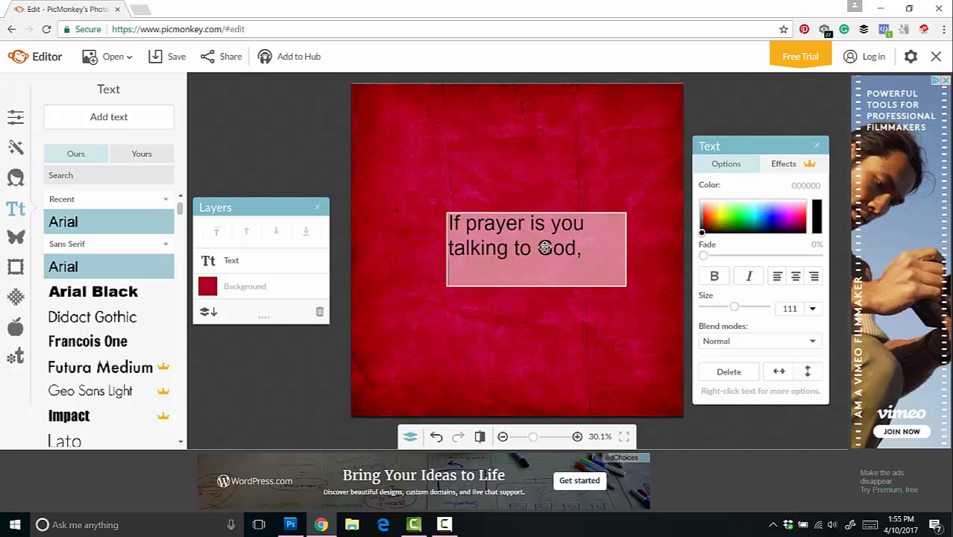
Step: Complete the quote in the text box with "then intuition is God talking to you."
type("Then")
key("BackSpace")
key("BackSpace")
key("BackSpace")
key("BackSpace")
type("then intui")
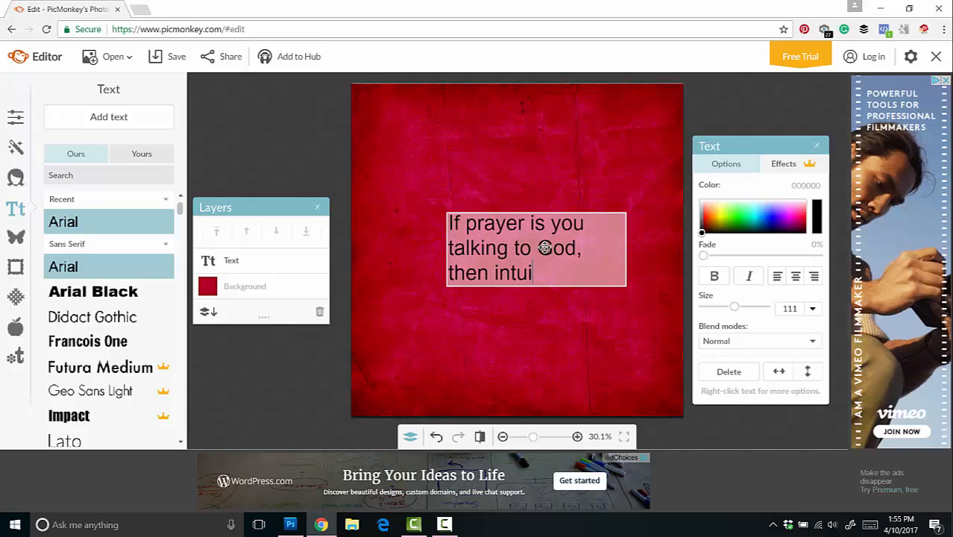
type("tion is God")
key("Return")
type("t")
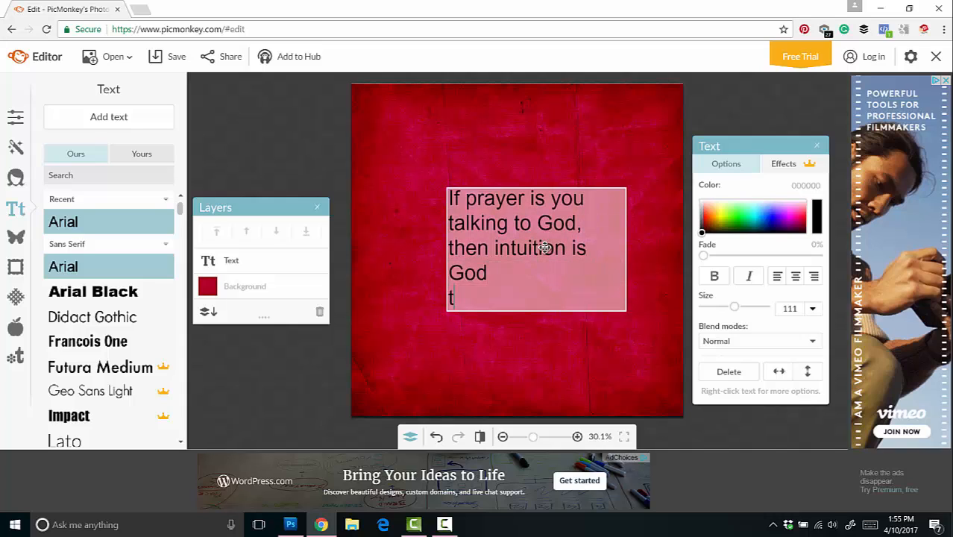
key("BackSpace")
key("BackSpace")
type("talking to y")
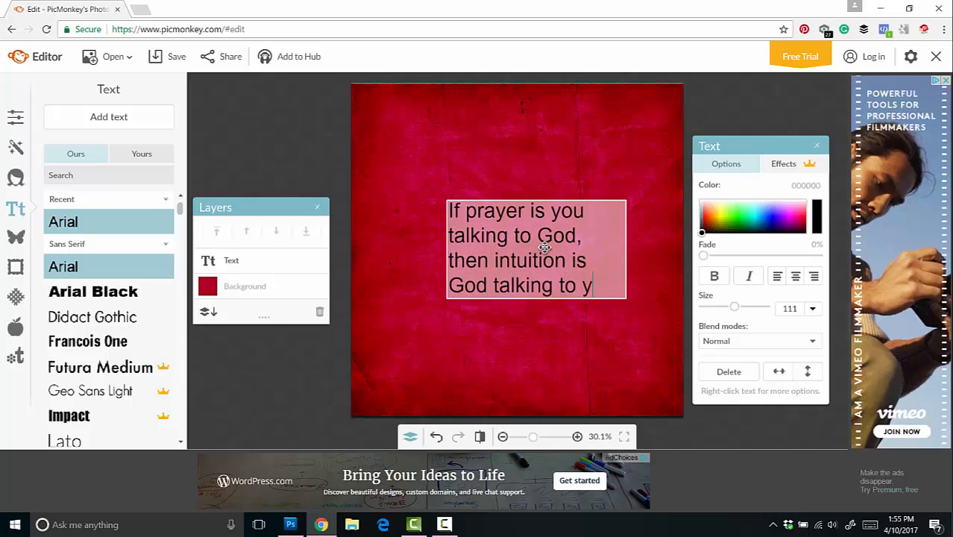
type("ou.")
Step: Center-align the quote and move its text box to the horizontal middle of the image, slightly above center
left_click(793, 278)
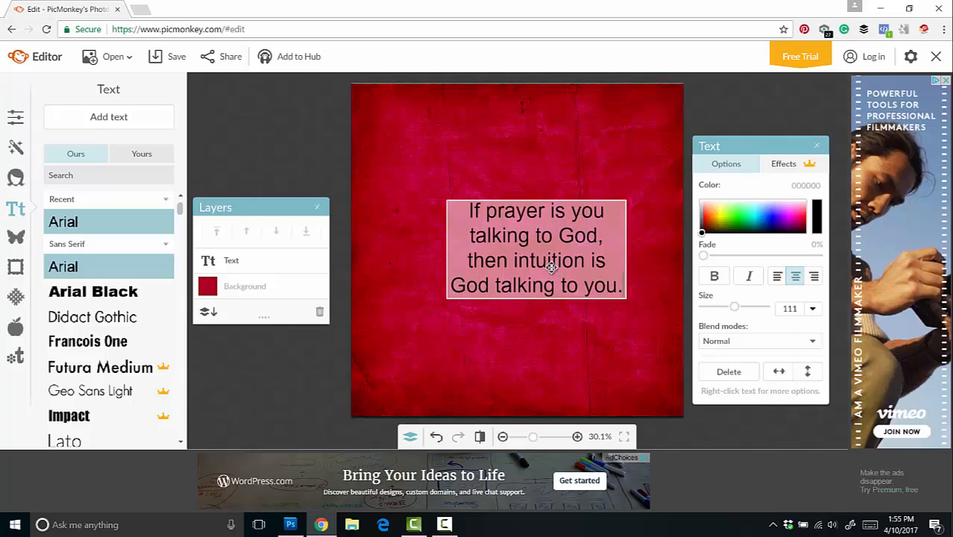
left_click_drag(551, 267, 519, 240)
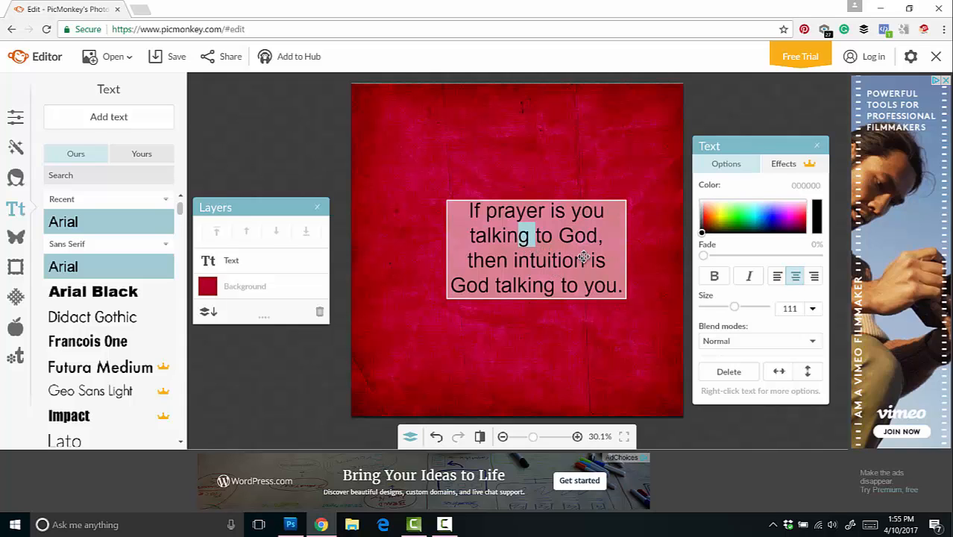
left_click(634, 254)
left_click_drag(569, 259, 550, 235)
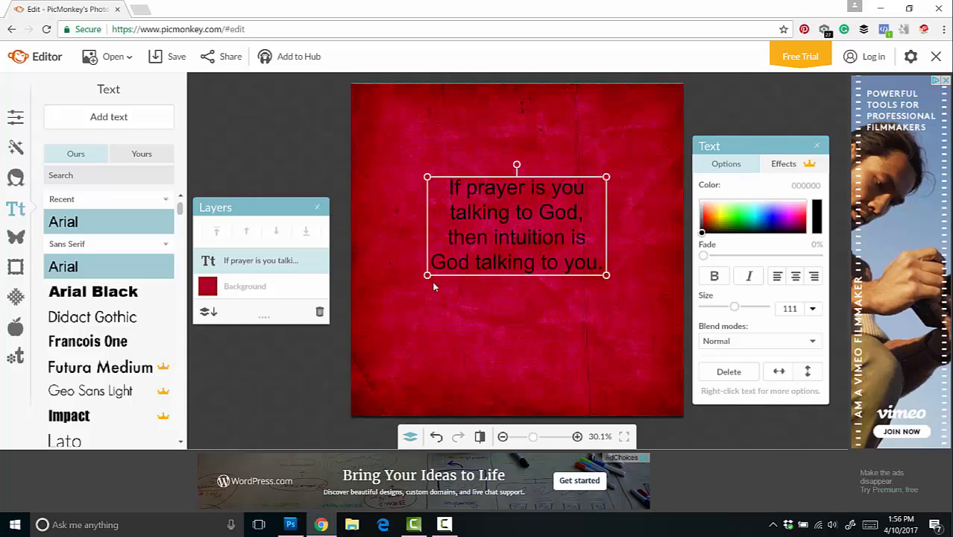
Step: Add a second text box below the quote with the attribution "-Dr. Wayne Dyer"
left_click(128, 123)
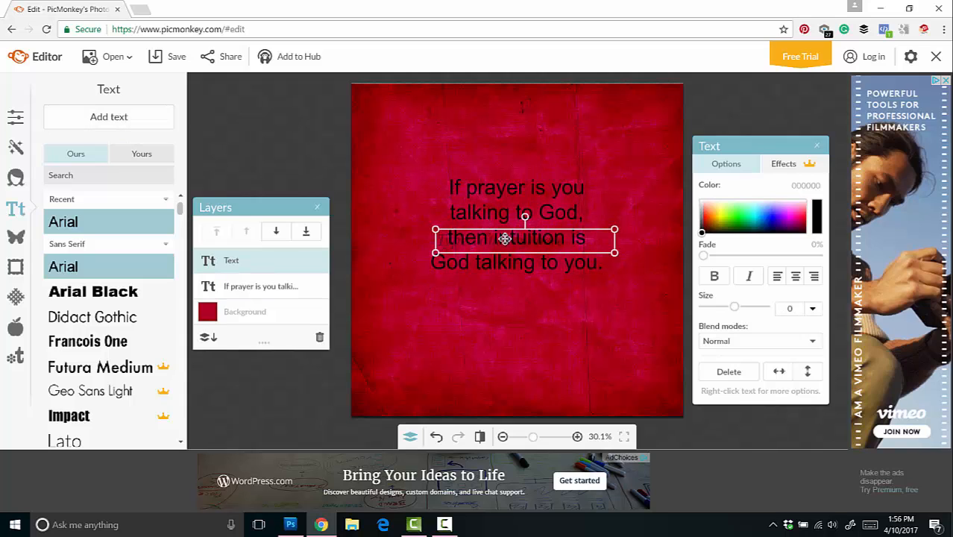
left_click_drag(505, 238, 506, 337)
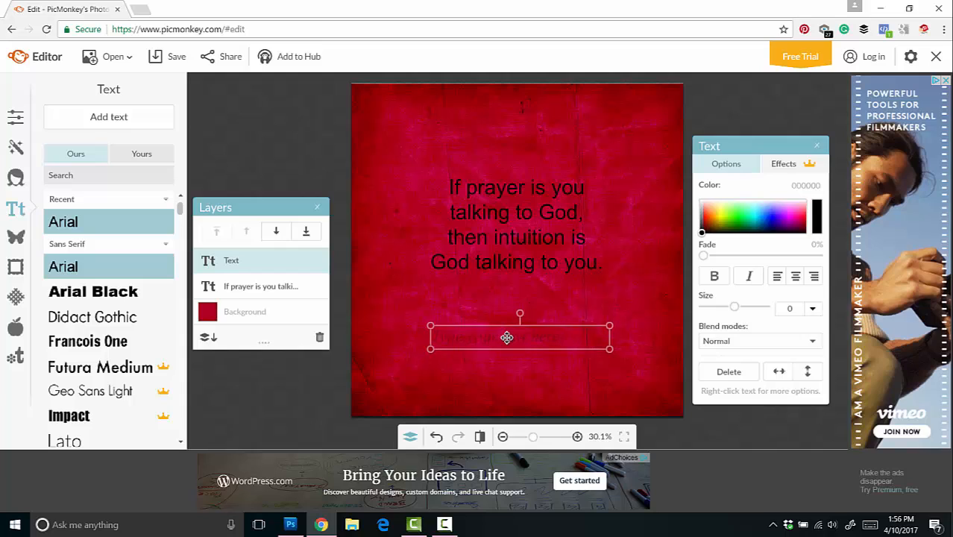
left_click(506, 338)
type("Dr")
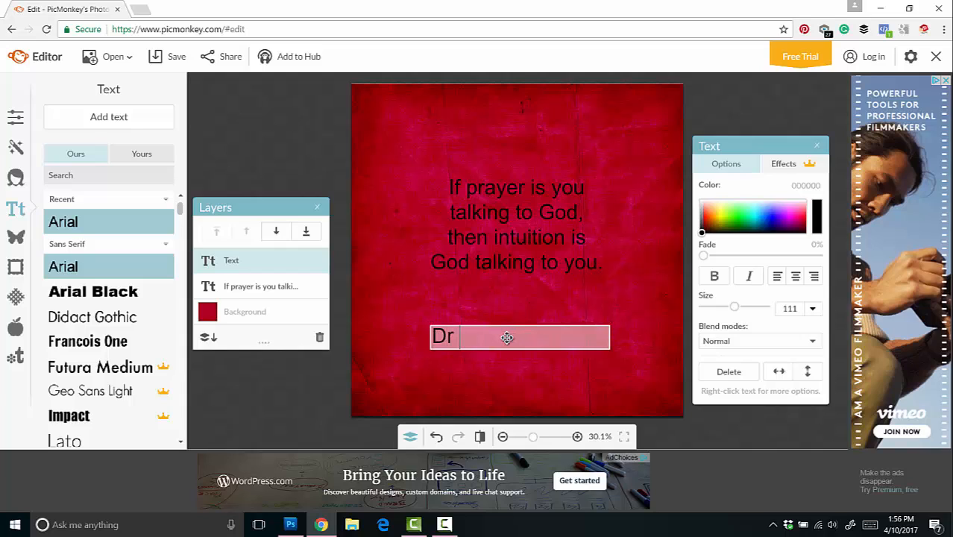
key("BackSpace")
key("BackSpace")
type("-Dr. Wayne Der")
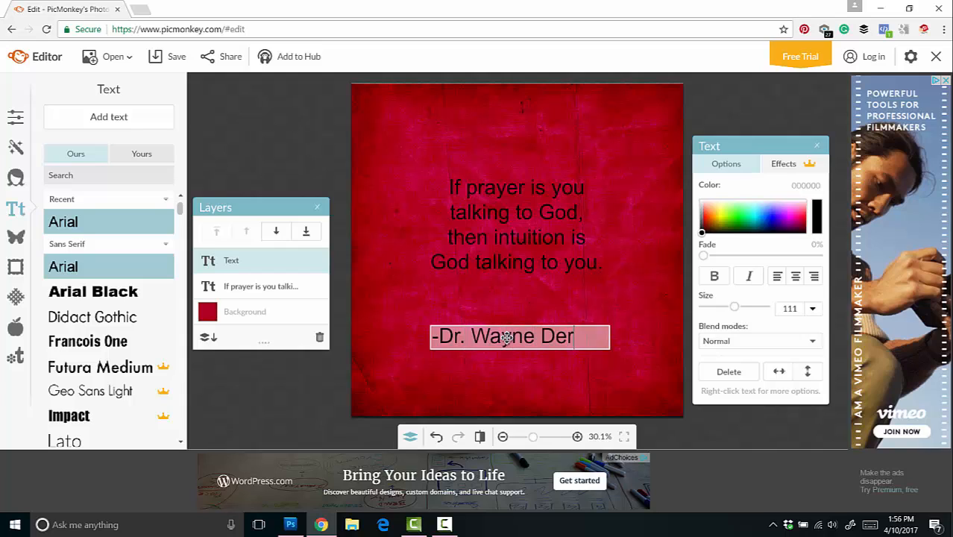
key("BackSpace")
key("BackSpace")
type("yer")
left_click(628, 315)
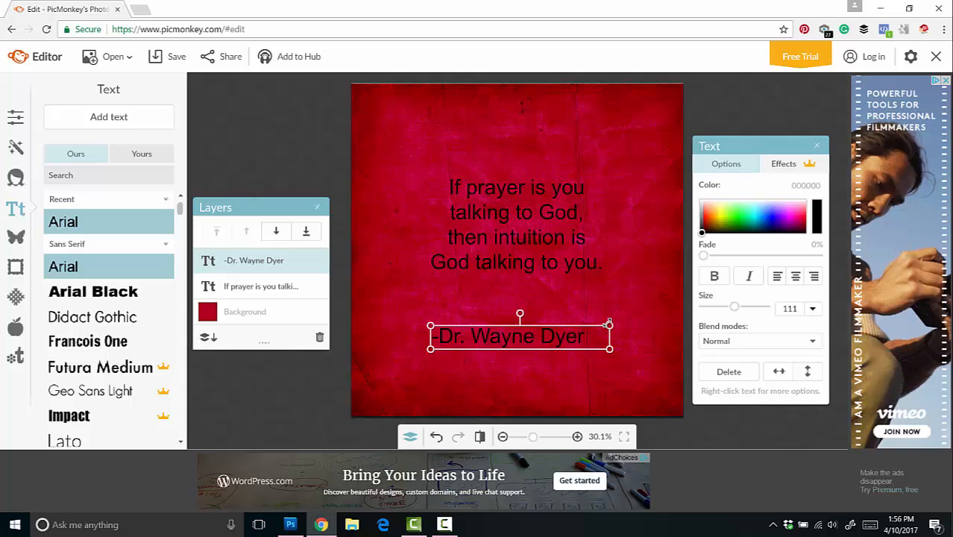
Step: Shrink the attribution to size 69, nudge the quote up slightly, and place the attribution centered closely beneath it
left_click_drag(609, 326, 553, 307)
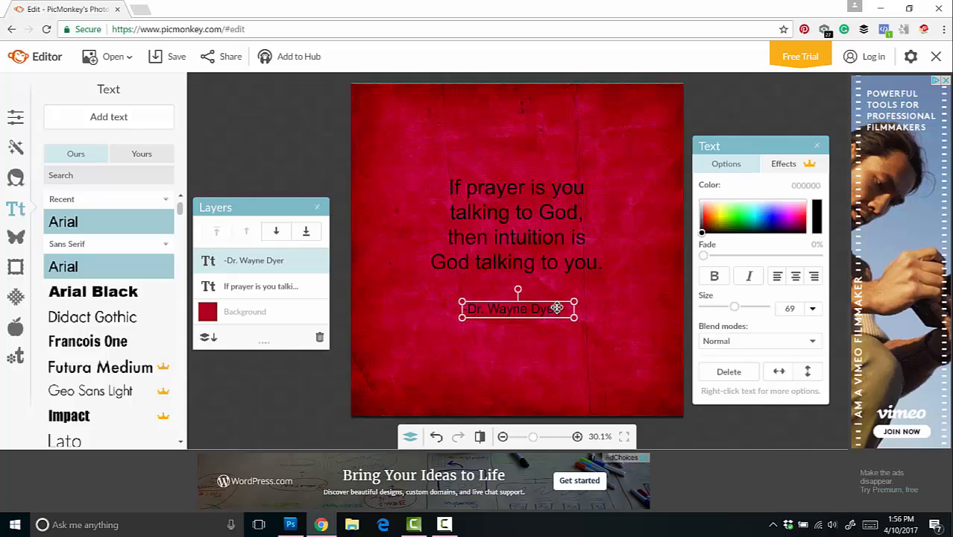
left_click(551, 264)
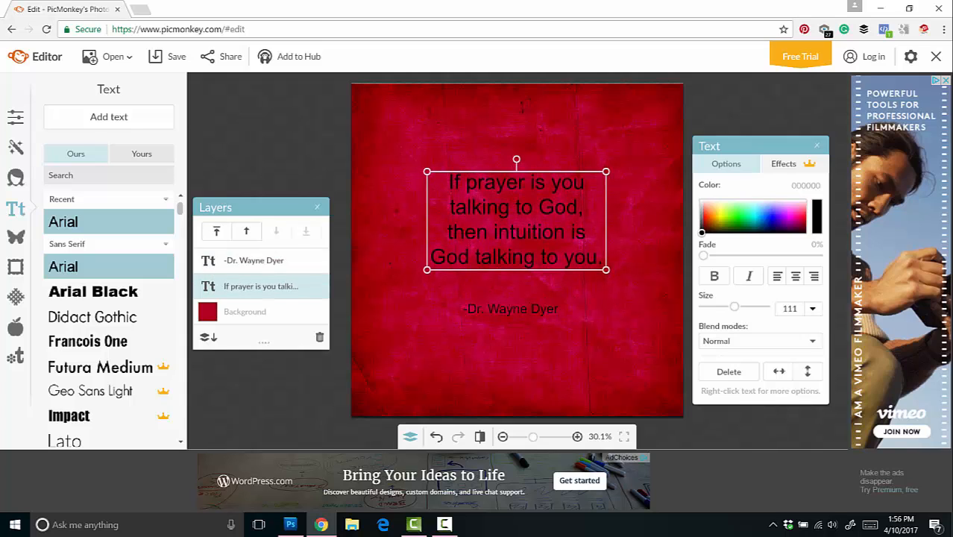
left_click_drag(544, 309, 542, 301)
left_click(622, 291)
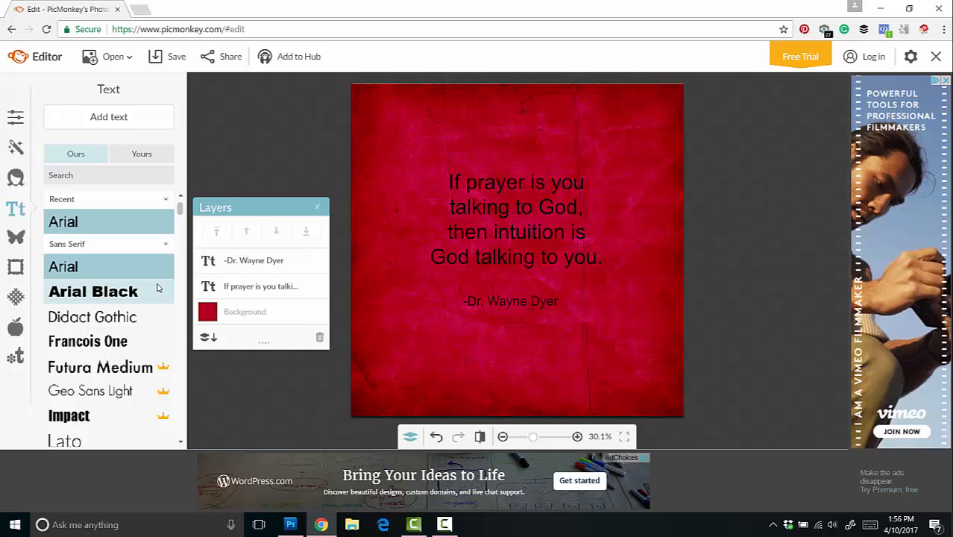
Step: Try Ballerina Script from the computer's own fonts on the whole quote, and set its font to Bodoni MT
left_click_drag(179, 214, 182, 230)
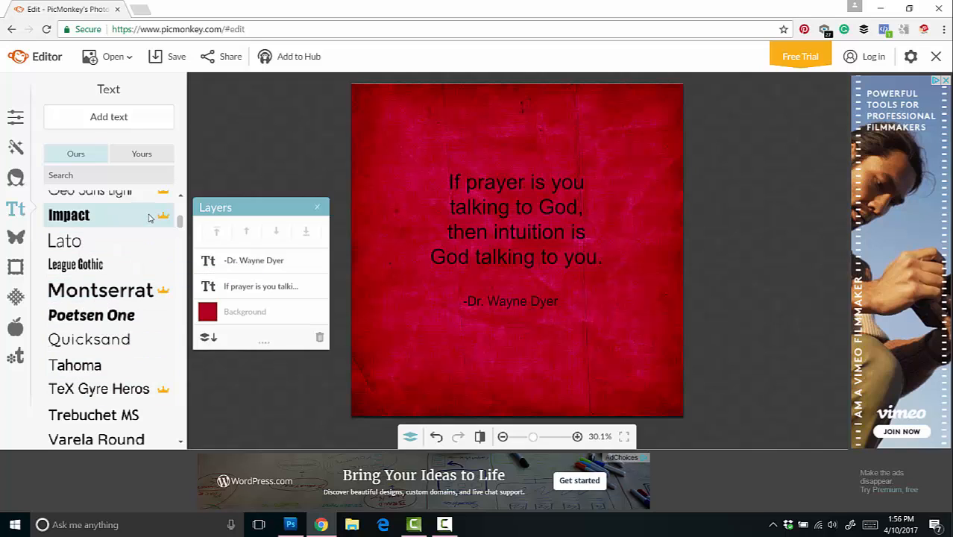
left_click(136, 154)
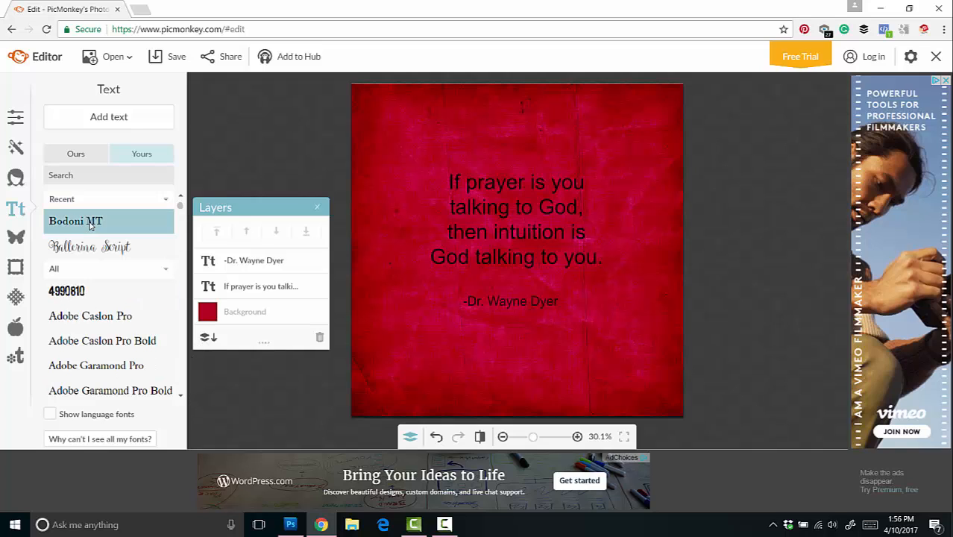
left_click(513, 230)
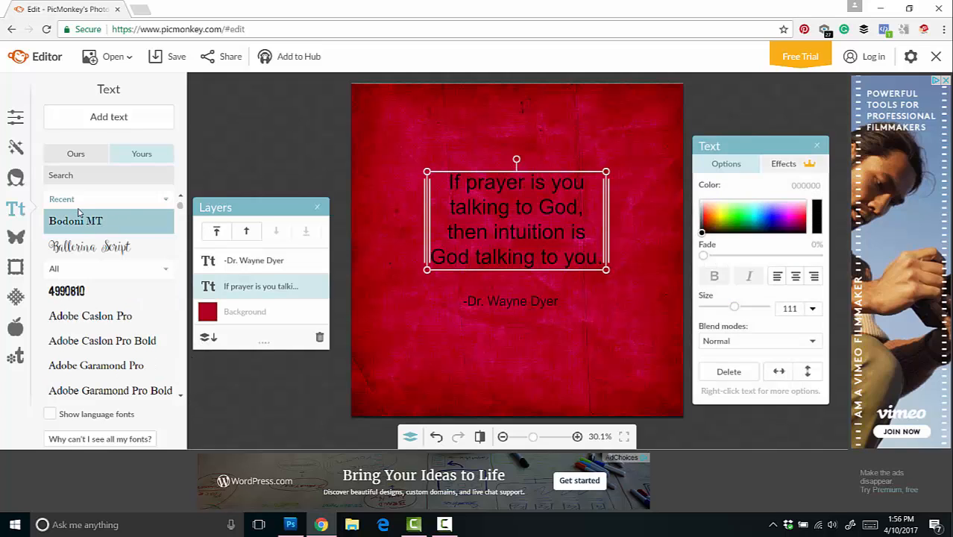
double_click(460, 248)
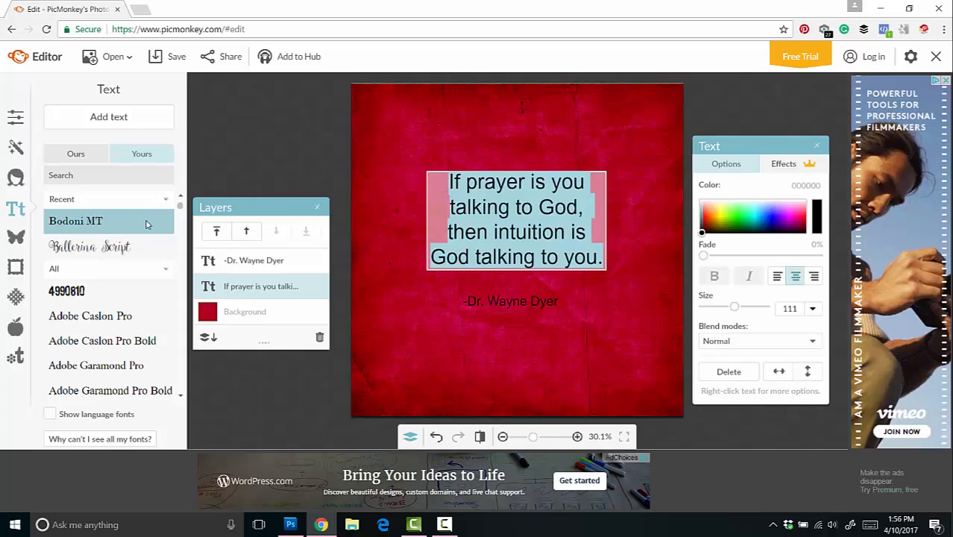
left_click(108, 246)
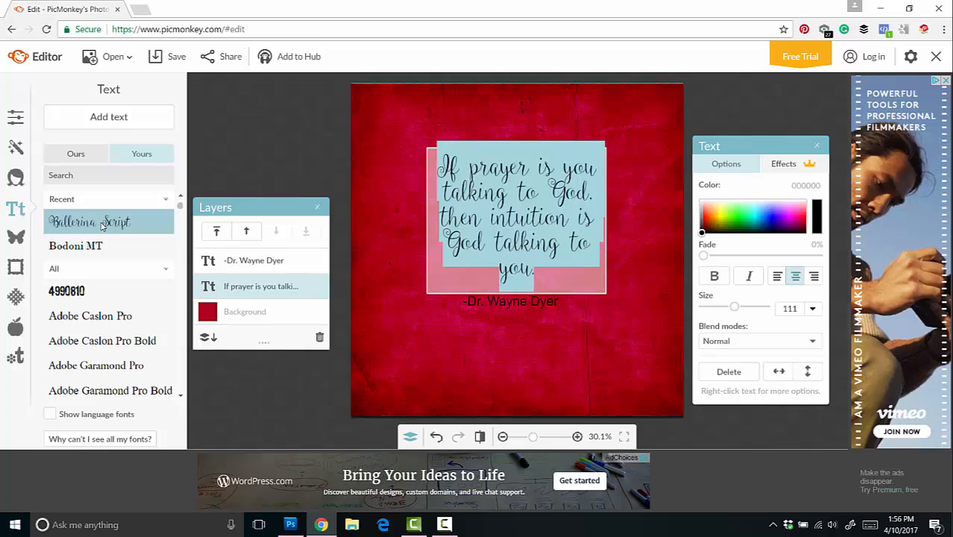
left_click(75, 245)
left_click(519, 354)
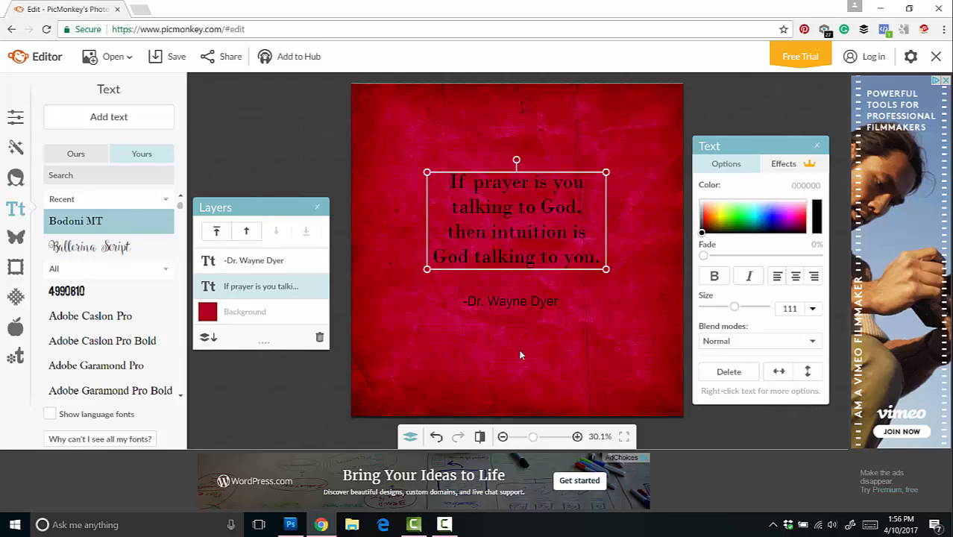
Step: Try Ballerina Script on the whole attribution line, and set its font to Bodoni MT
left_click(536, 305)
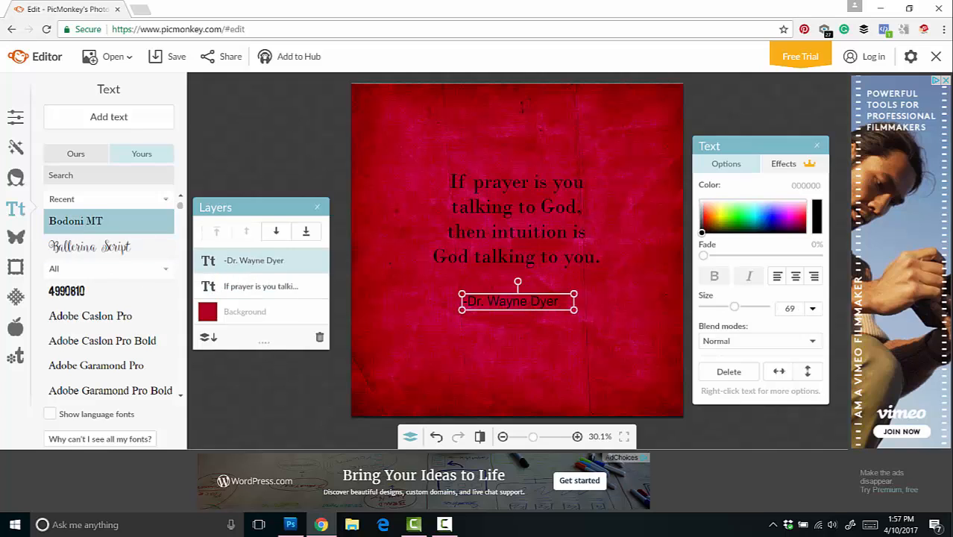
double_click(500, 298)
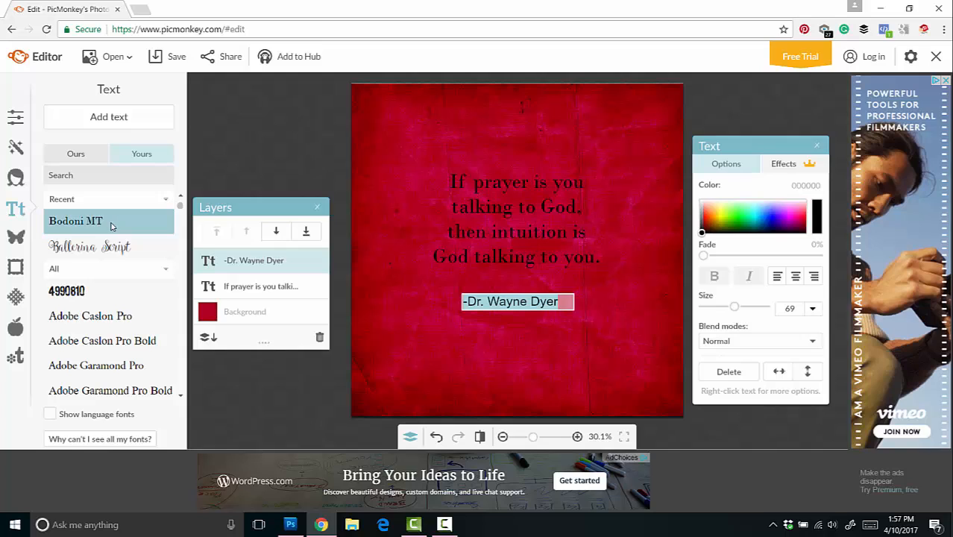
left_click(89, 248)
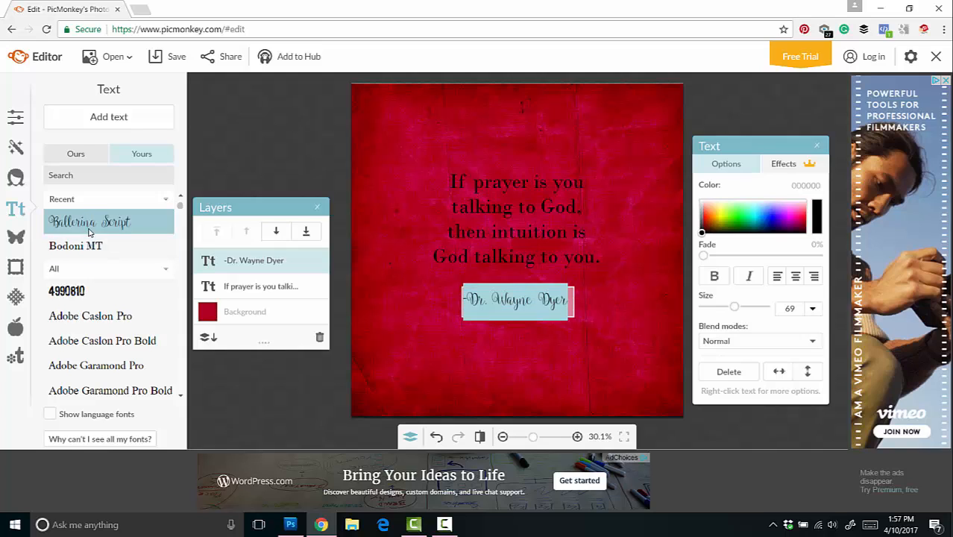
left_click(93, 248)
left_click(545, 341)
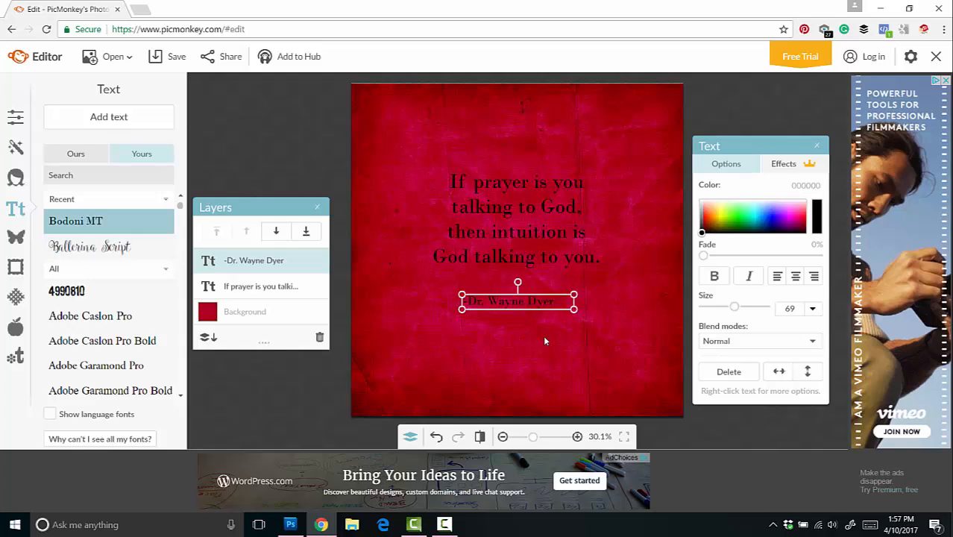
left_click(604, 330)
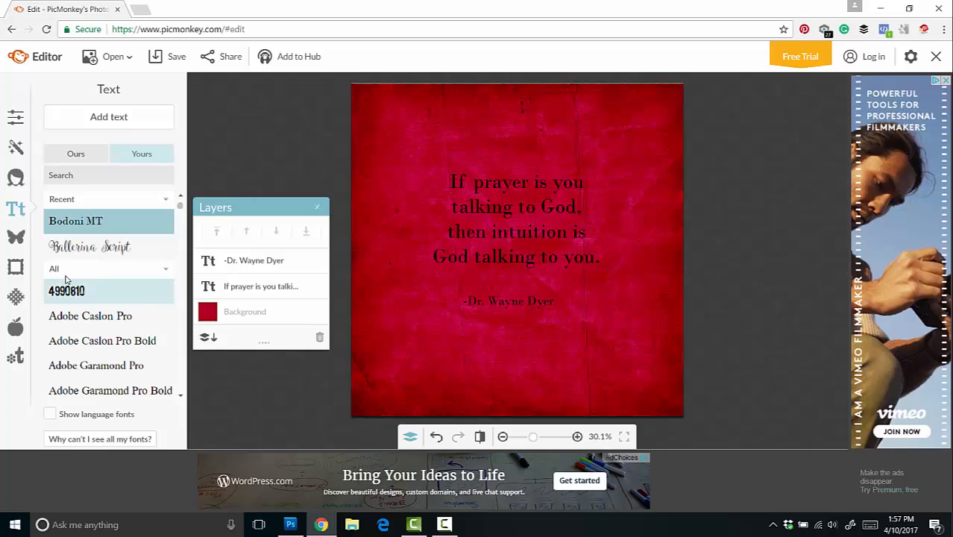
Step: Add the plc-stamp-png logo from the computer's plc-branding-2016 desktop folder as an overlay on the image
left_click(13, 244)
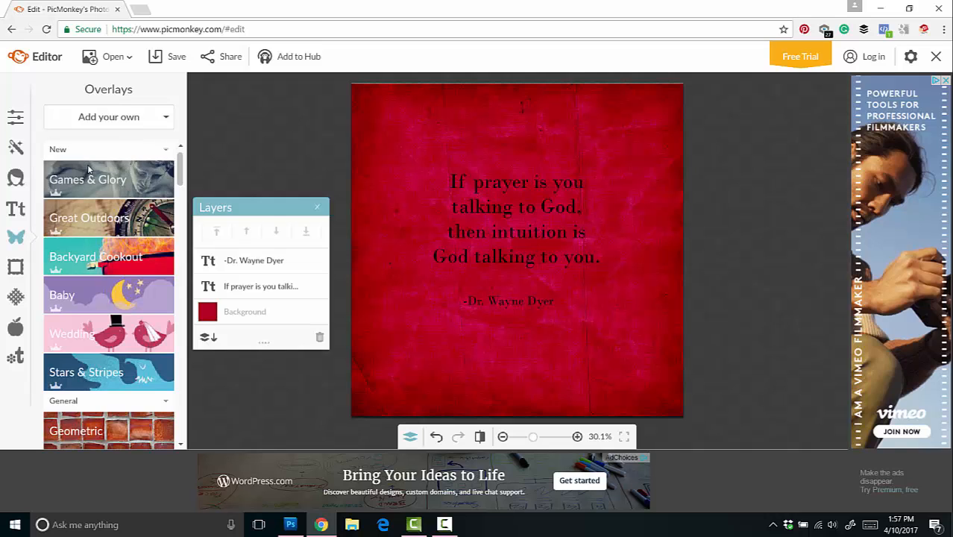
scroll(184, 170, "down", 3)
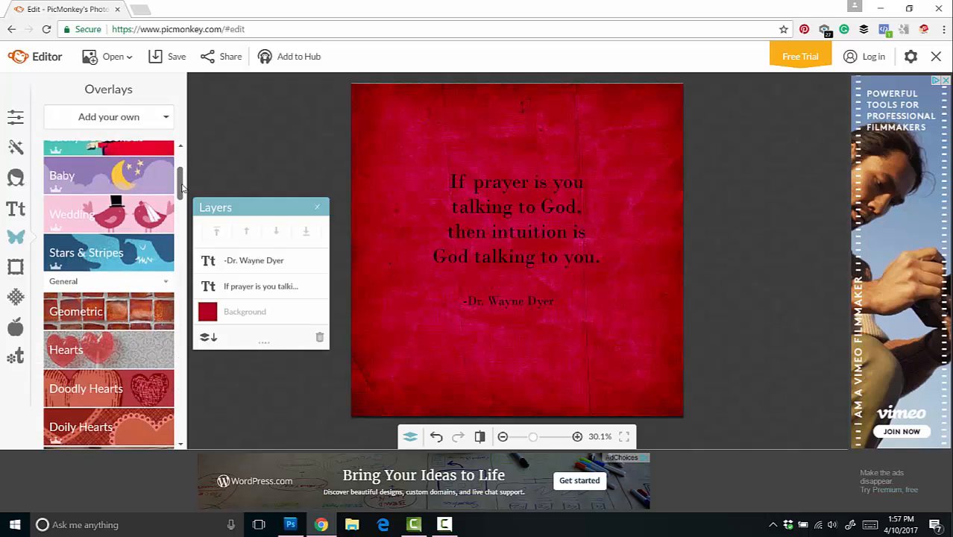
scroll(149, 164, "up", 3)
left_click(117, 125)
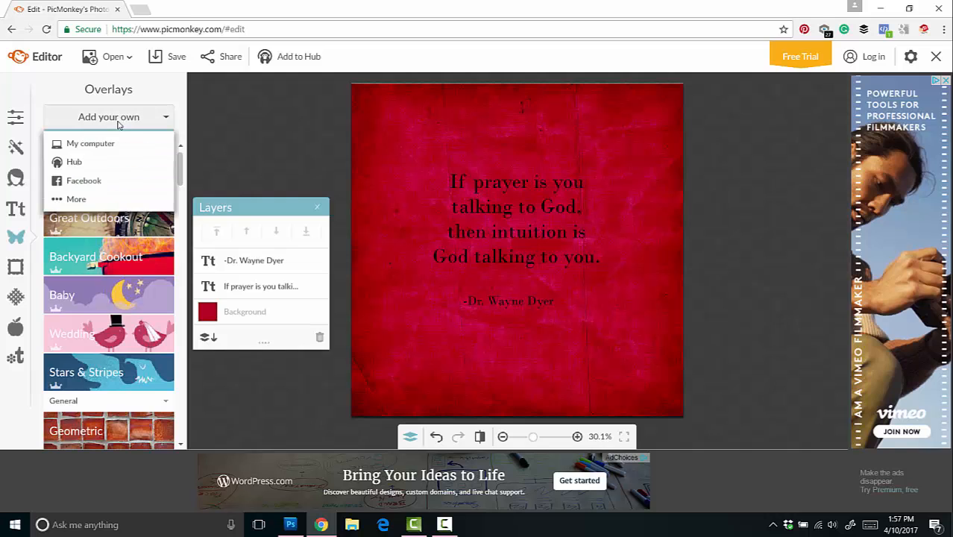
left_click(109, 142)
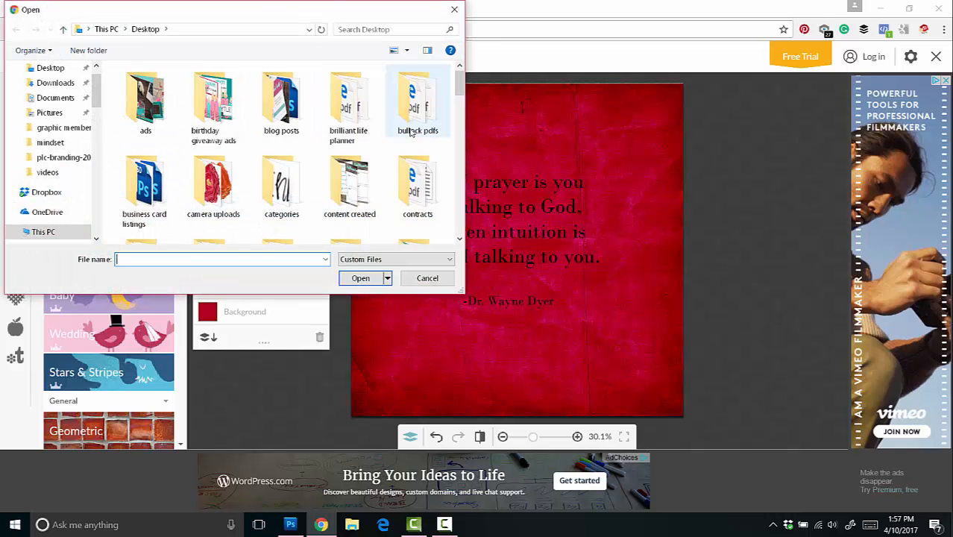
left_click_drag(457, 88, 456, 140)
scroll(305, 137, "down", 5)
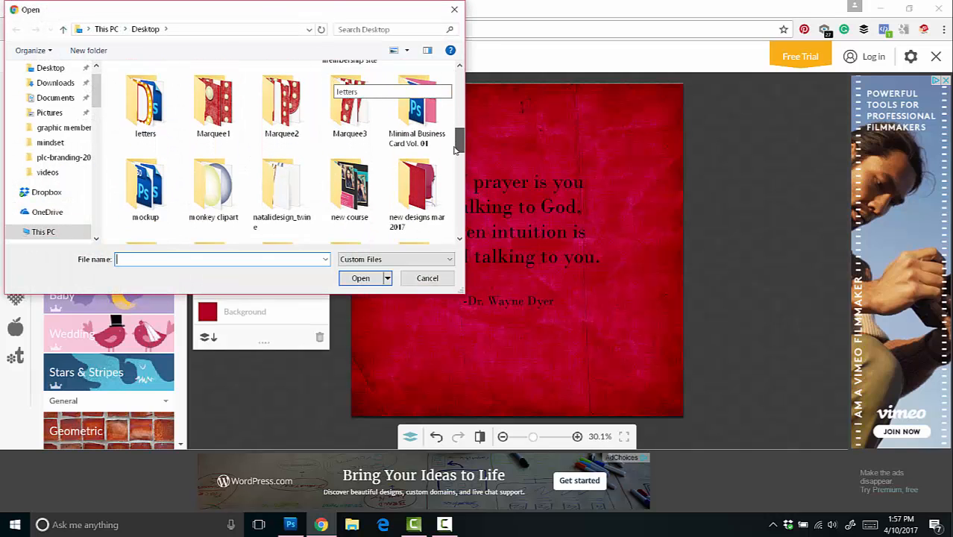
double_click(349, 112)
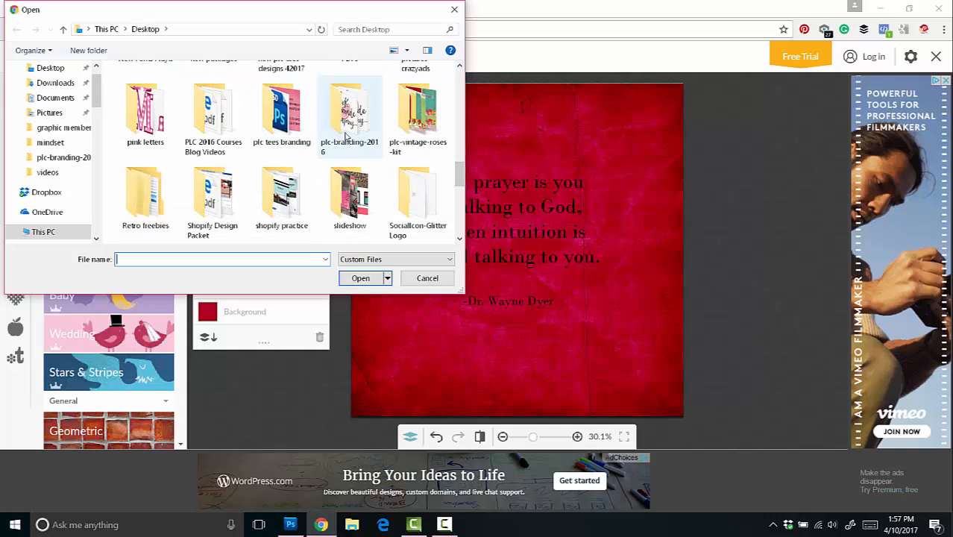
left_click_drag(459, 97, 457, 221)
double_click(257, 136)
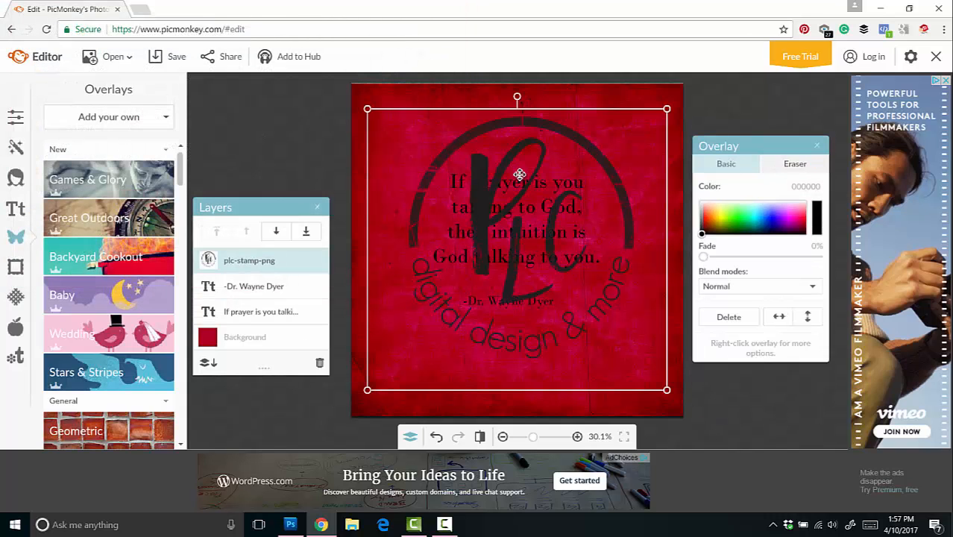
Step: Shrink the logo overlay to a small stamp and place it centered near the bottom edge of the image, below the attribution
left_click_drag(365, 107, 598, 271)
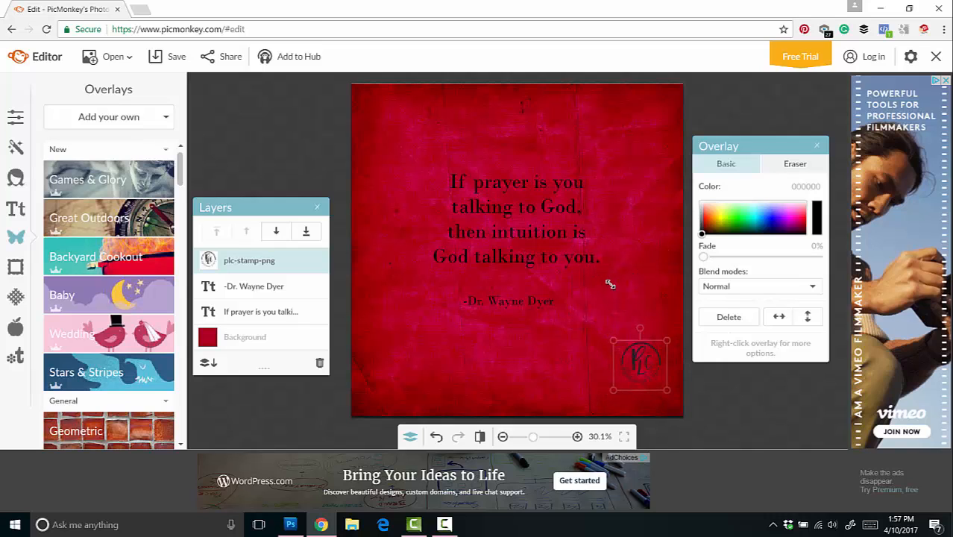
left_click_drag(644, 361, 519, 373)
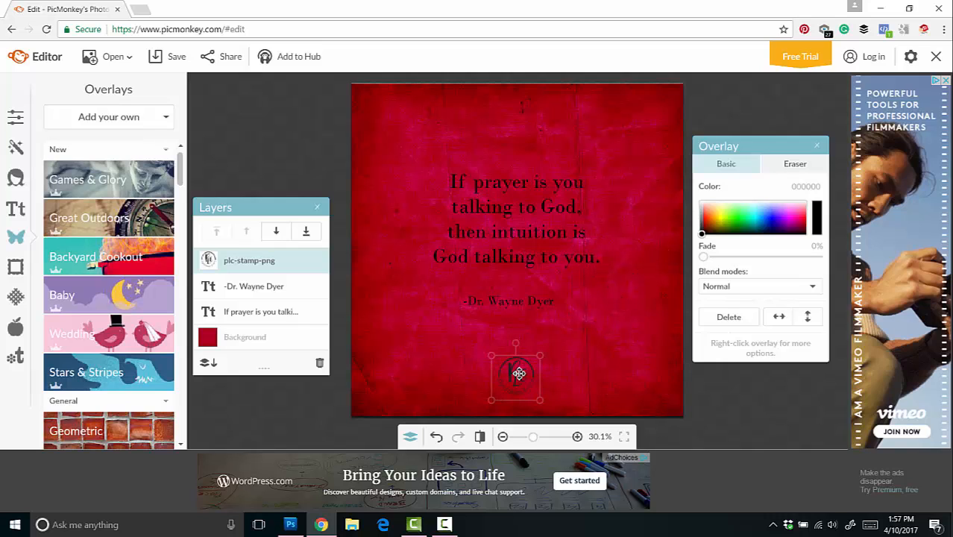
left_click(609, 362)
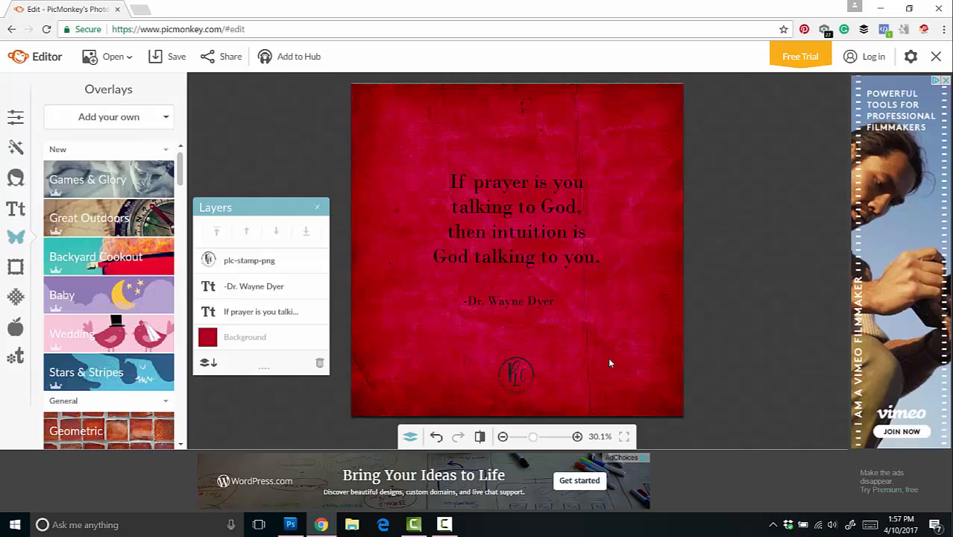